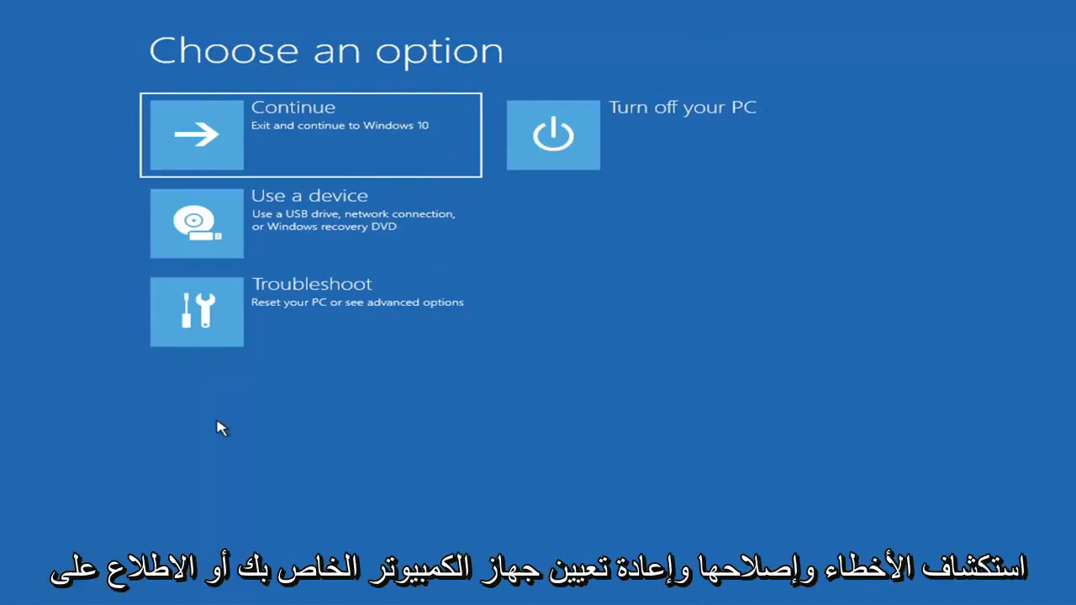
# Run Startup Repair from the advanced troubleshooting options
pyautogui.click(416, 316)
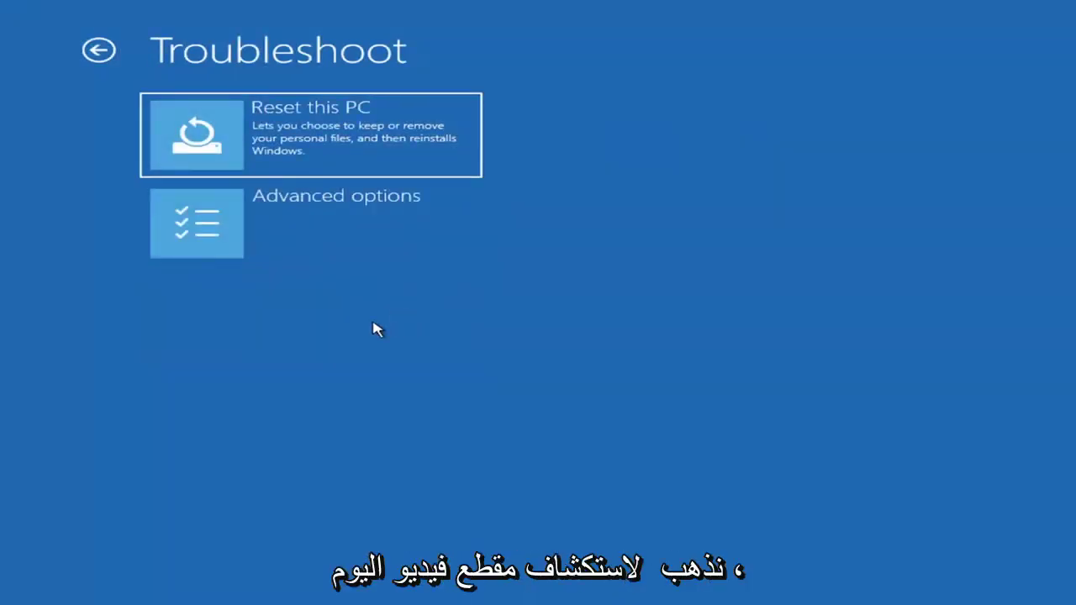
pyautogui.click(337, 228)
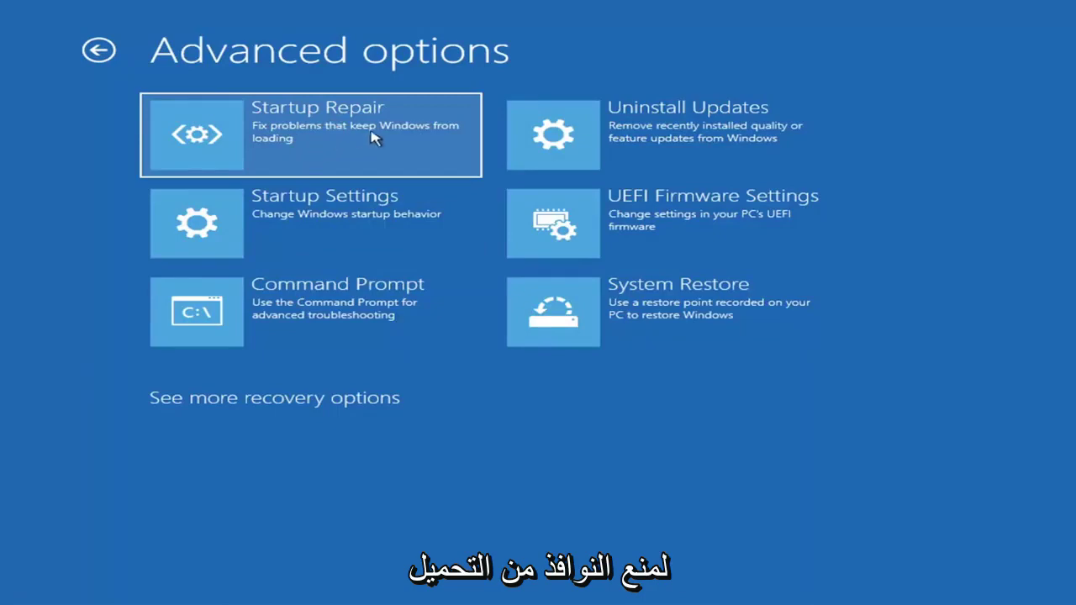
pyautogui.click(277, 146)
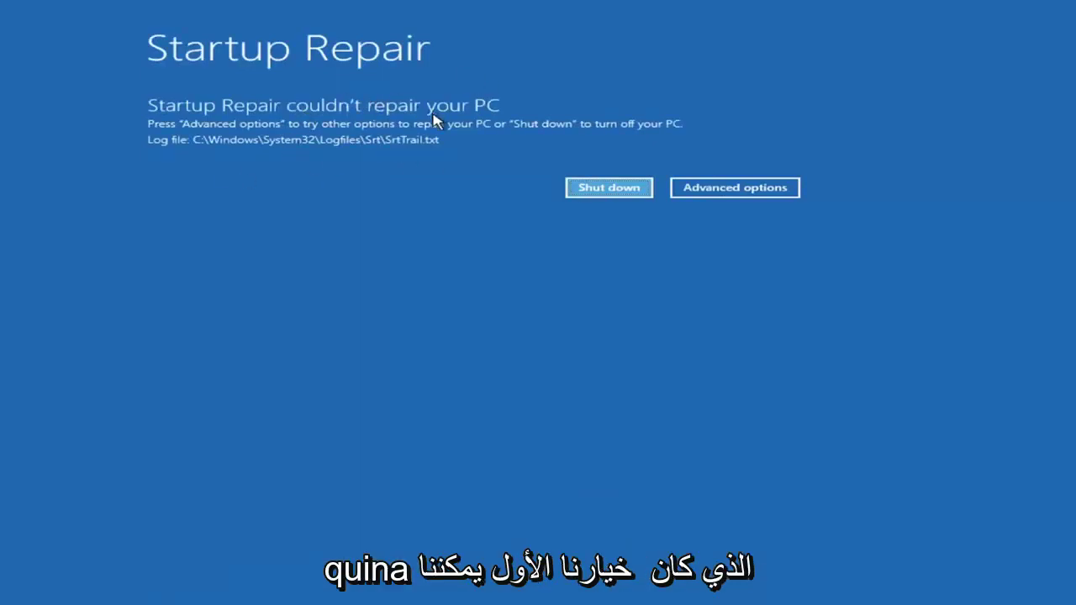
# Return to the advanced troubleshooting options and review the Startup Settings and Uninstall Updates pages
pyautogui.click(752, 188)
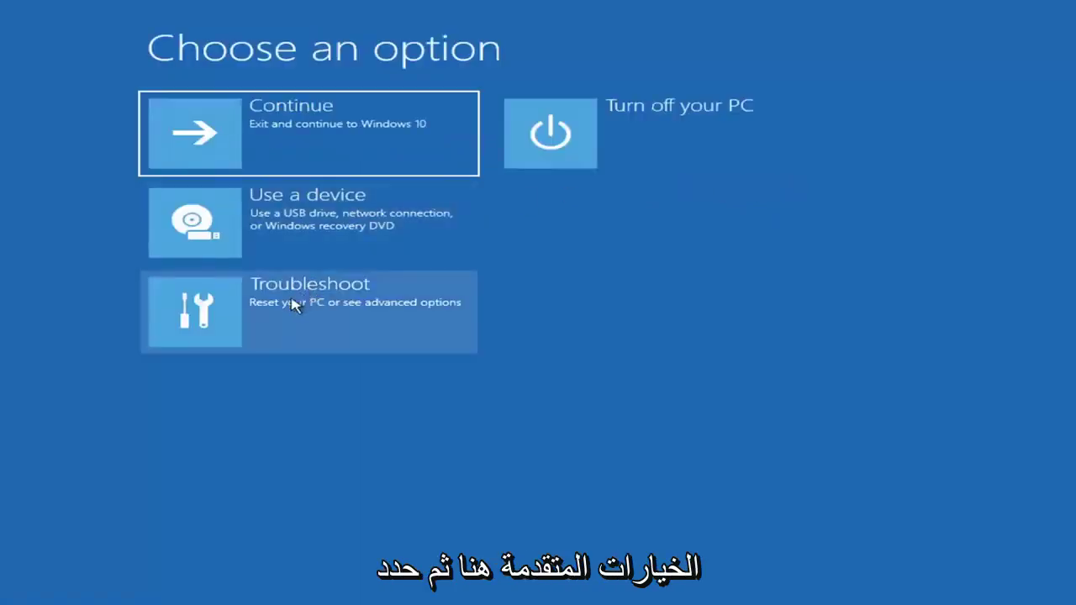
pyautogui.click(269, 321)
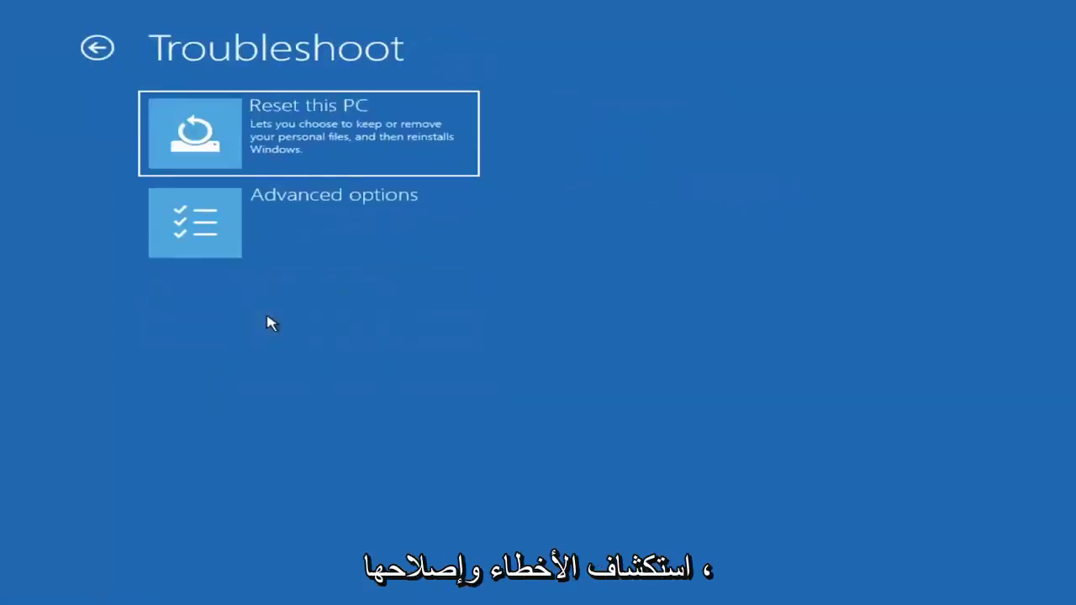
pyautogui.click(281, 238)
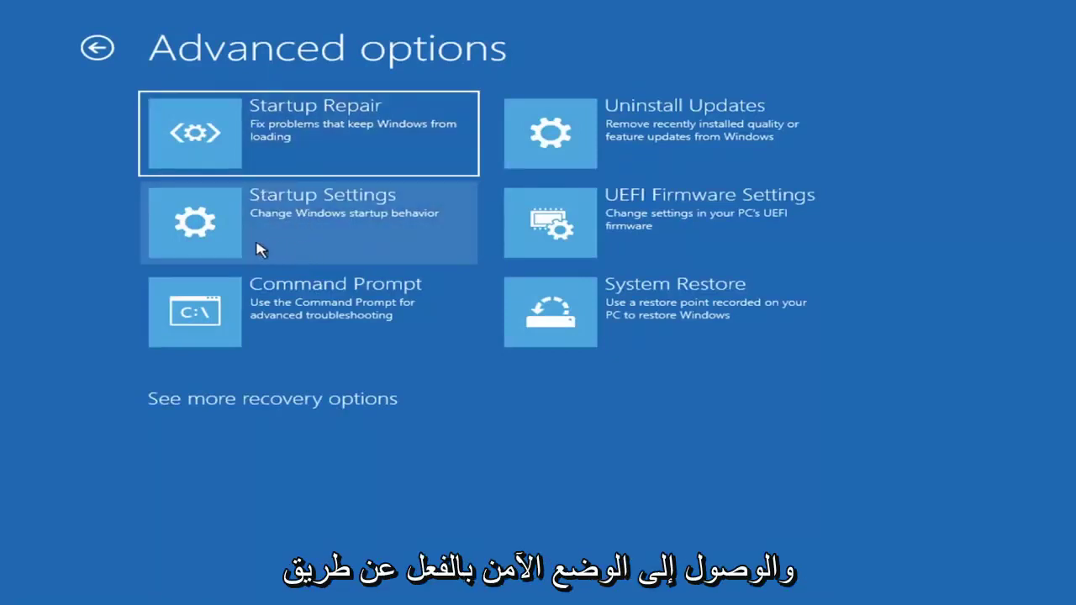
pyautogui.click(277, 222)
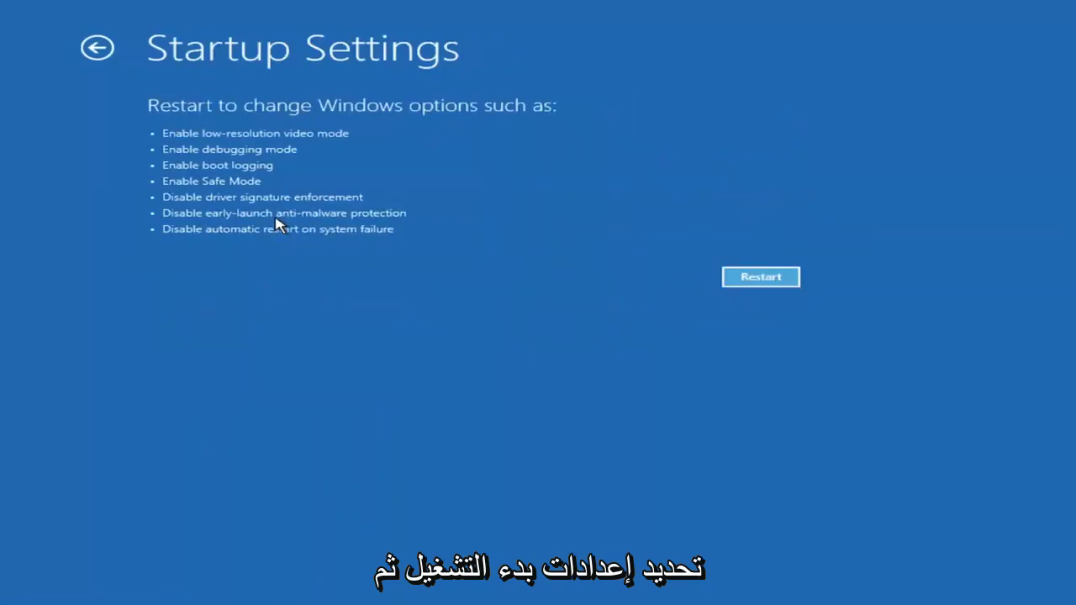
pyautogui.click(754, 286)
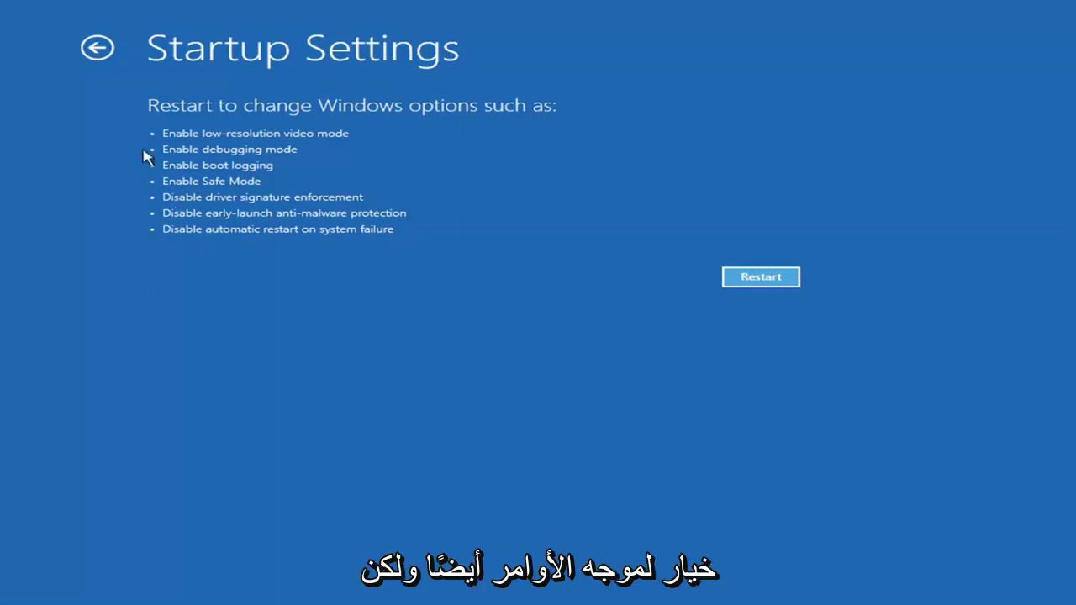
pyautogui.click(90, 49)
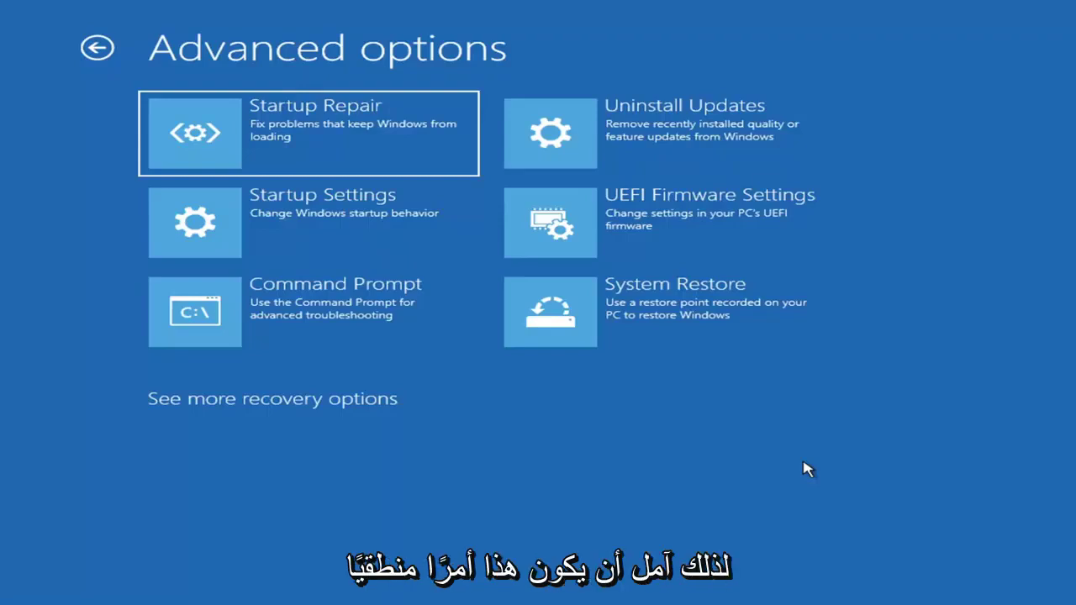
pyautogui.click(640, 134)
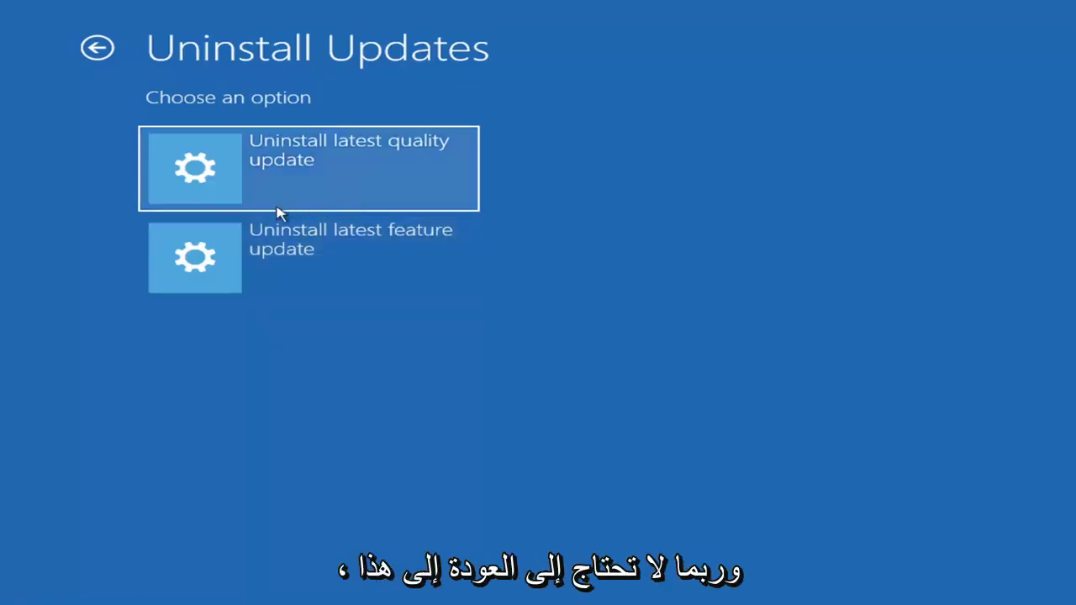
pyautogui.click(99, 46)
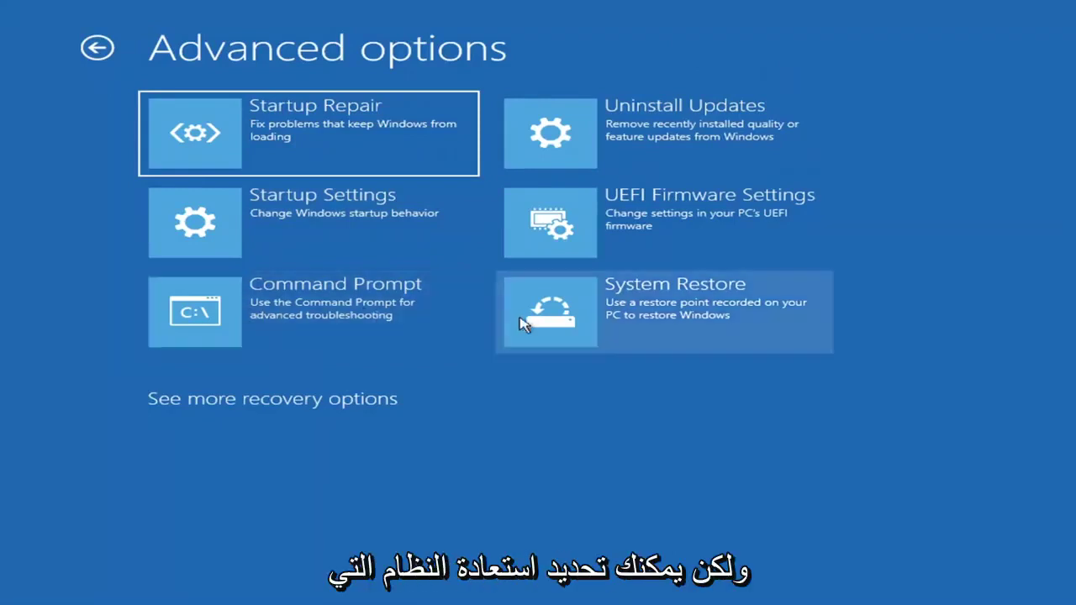
# Restore the system to the "Before Updates" restore point of 7/9/2021 12:37:05 PM, restart the computer and dismiss the completion notice
pyautogui.click(698, 326)
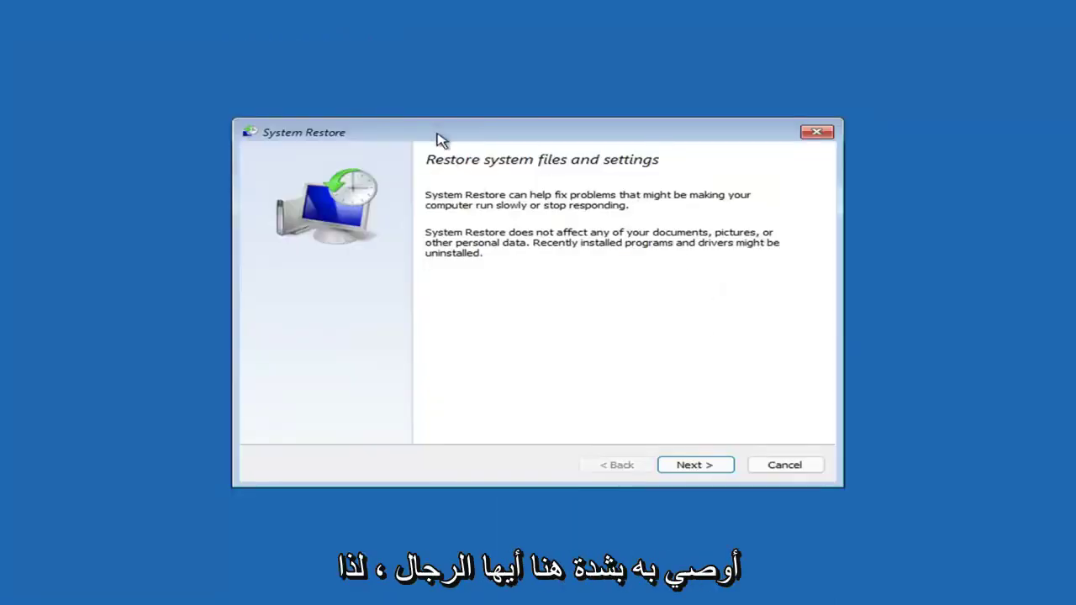
pyautogui.click(683, 465)
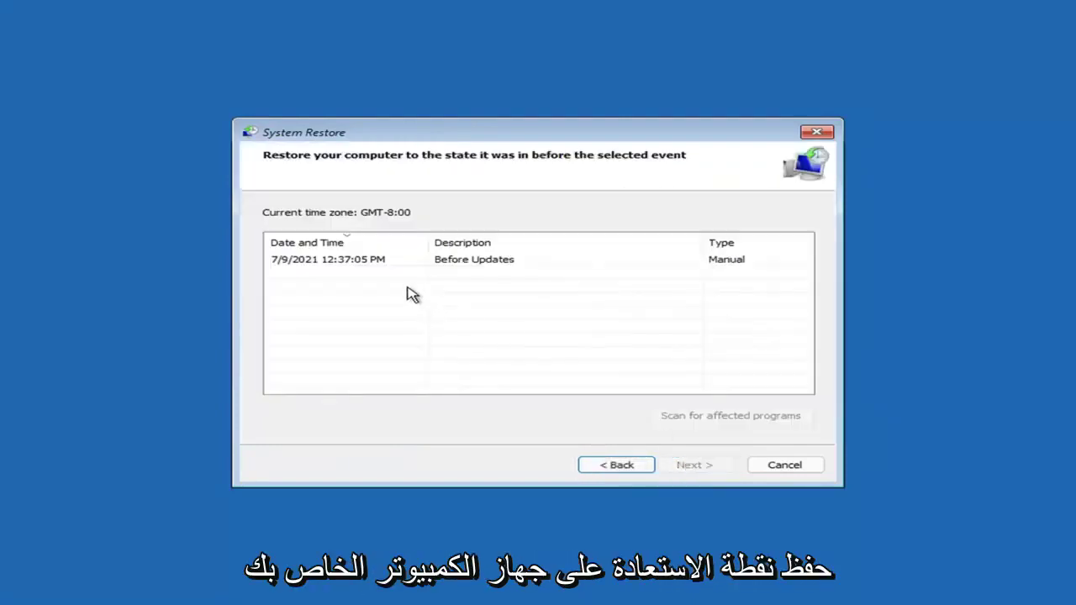
pyautogui.click(334, 266)
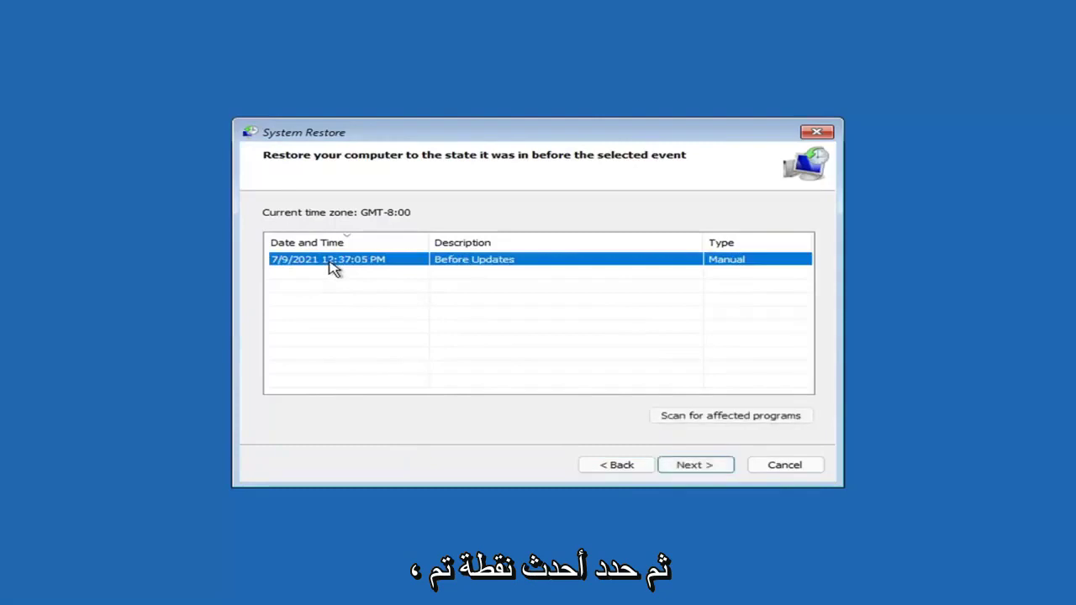
pyautogui.click(711, 469)
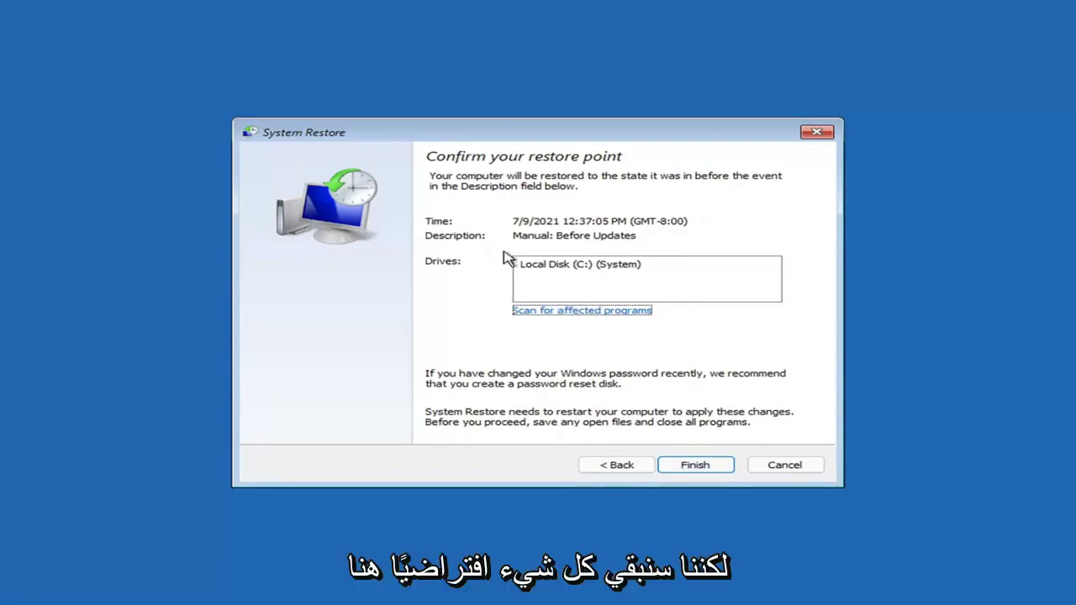
pyautogui.click(699, 470)
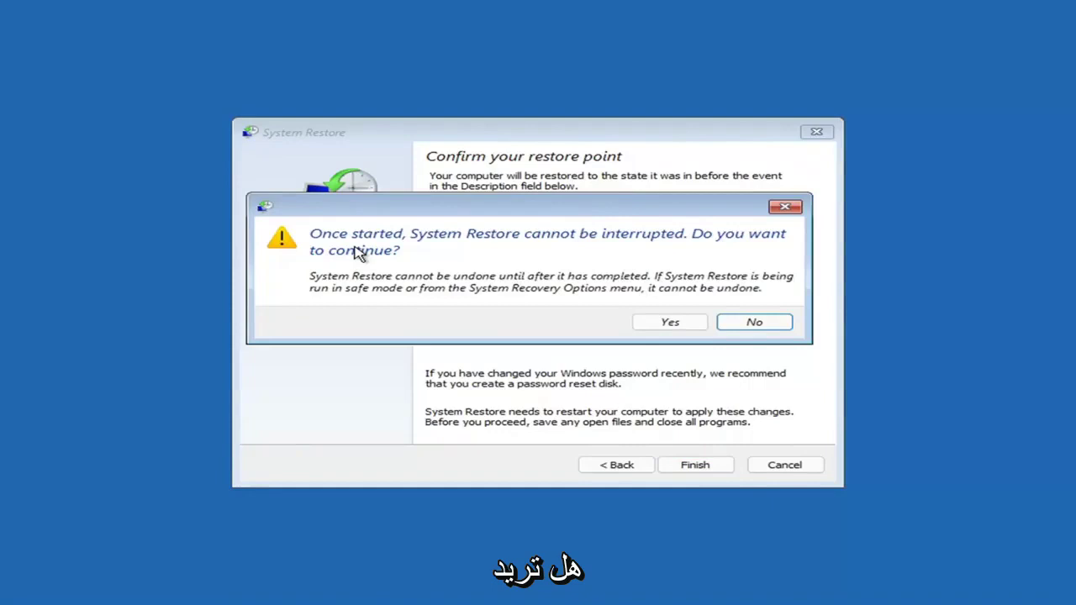
pyautogui.click(673, 327)
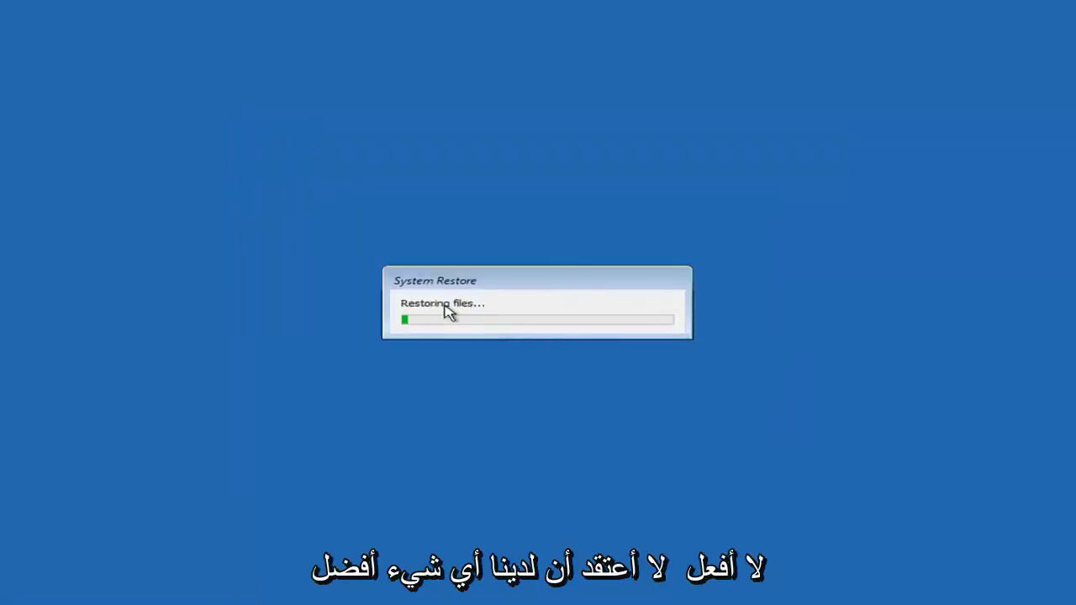
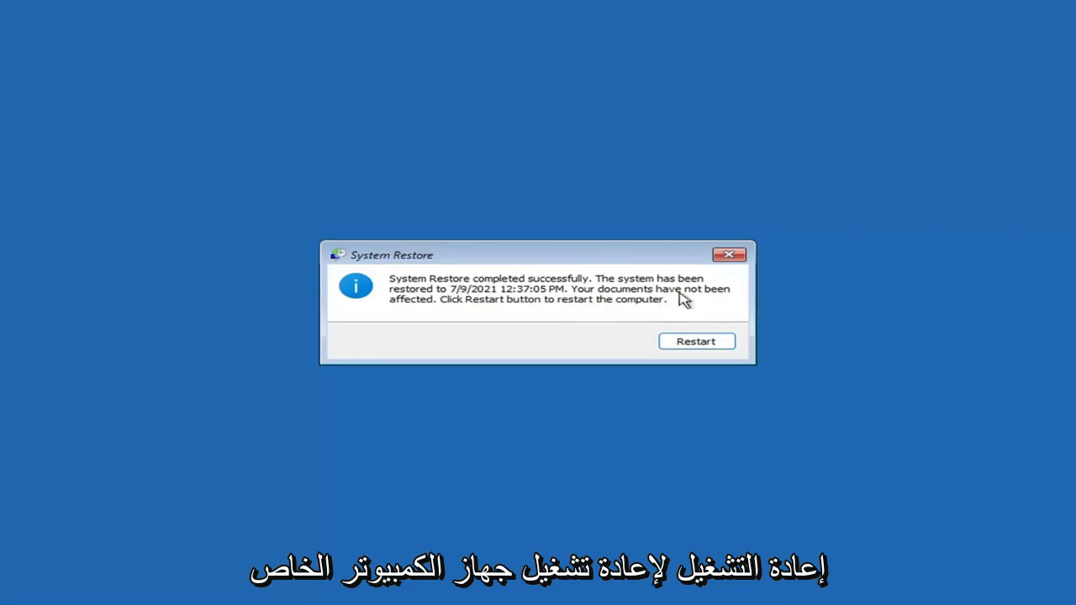
pyautogui.click(690, 344)
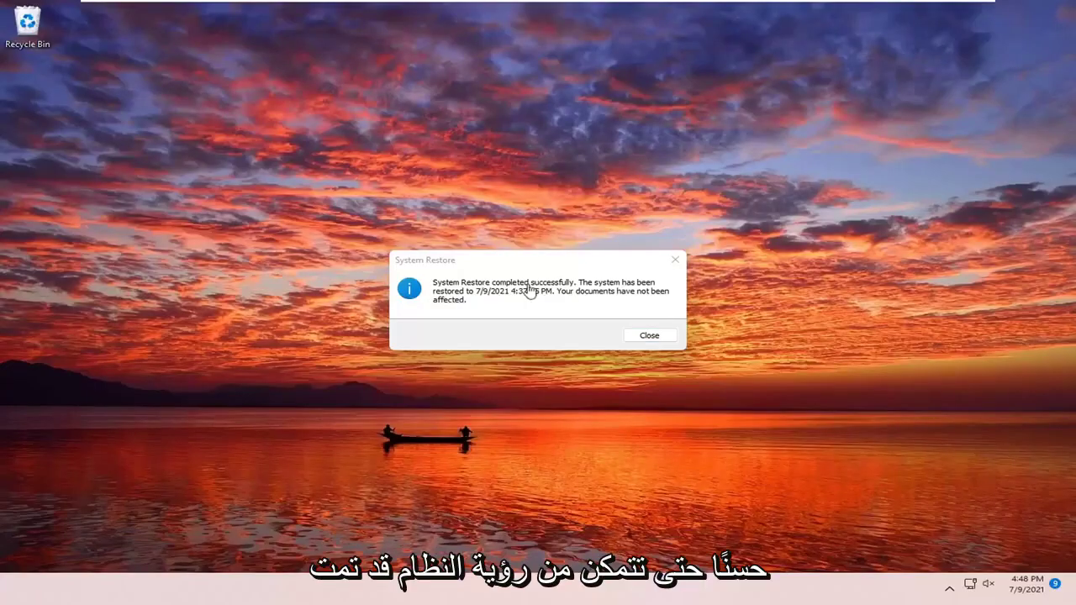
pyautogui.click(678, 263)
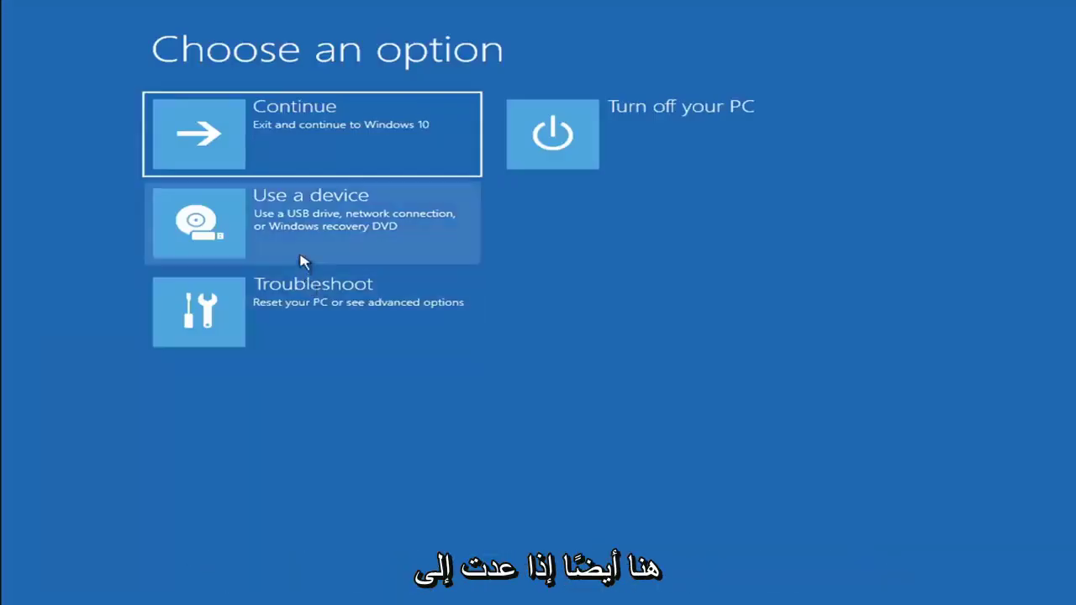
# Review the Reset this PC choices under Troubleshoot and return to the main recovery options
pyautogui.click(316, 322)
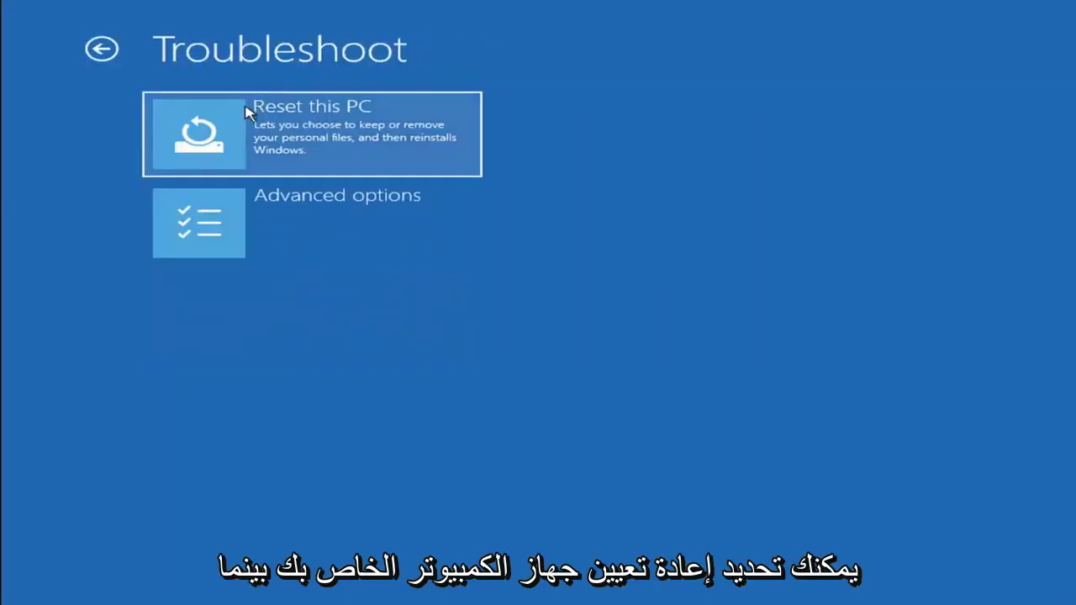
pyautogui.click(352, 150)
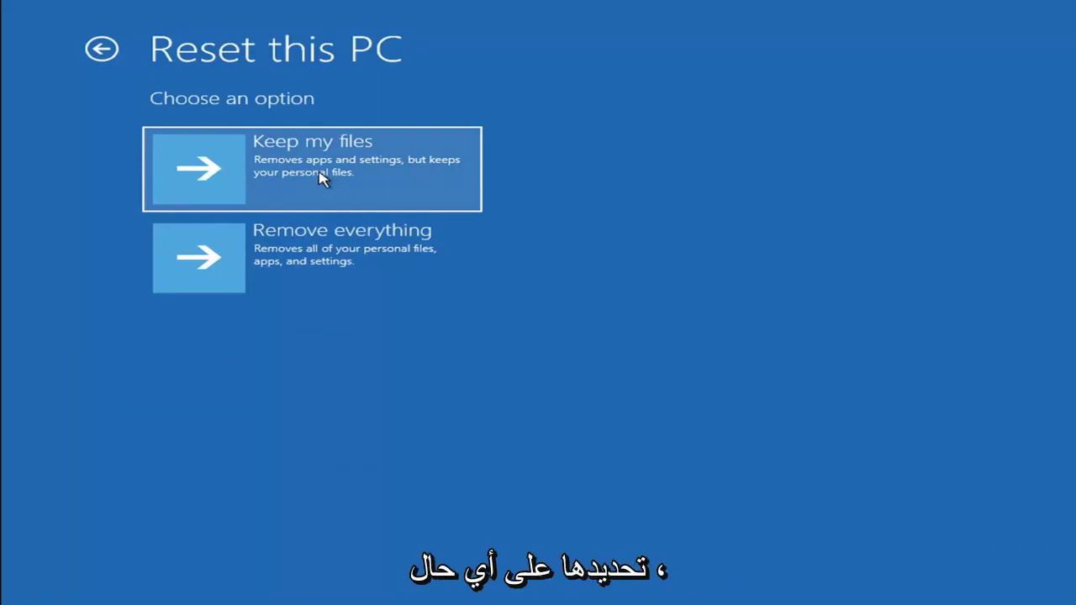
pyautogui.click(115, 52)
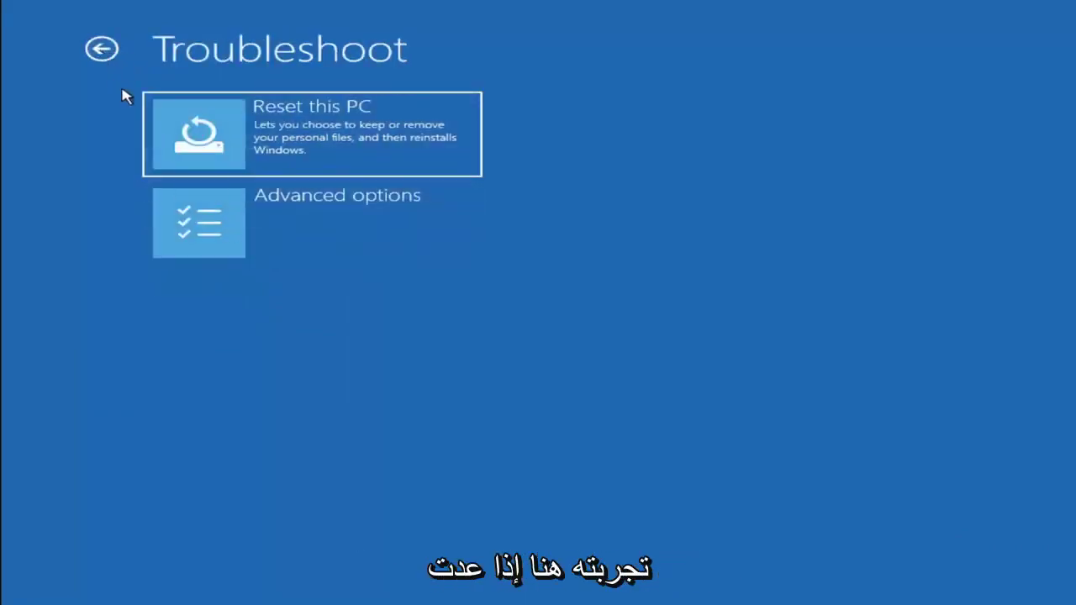
pyautogui.click(109, 49)
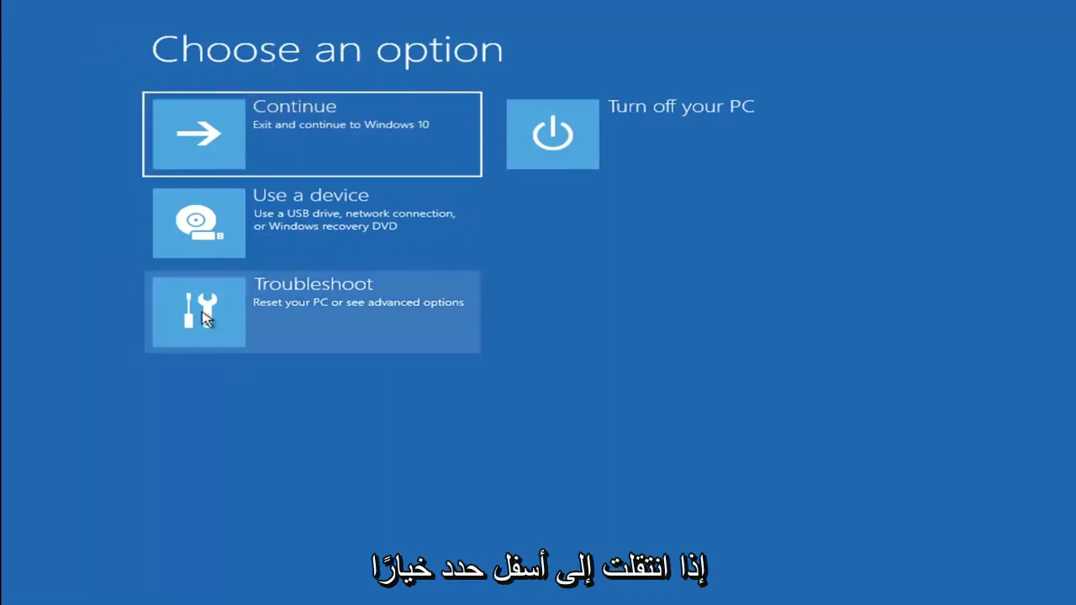
# Open the Command Prompt from the advanced troubleshooting options
pyautogui.click(328, 318)
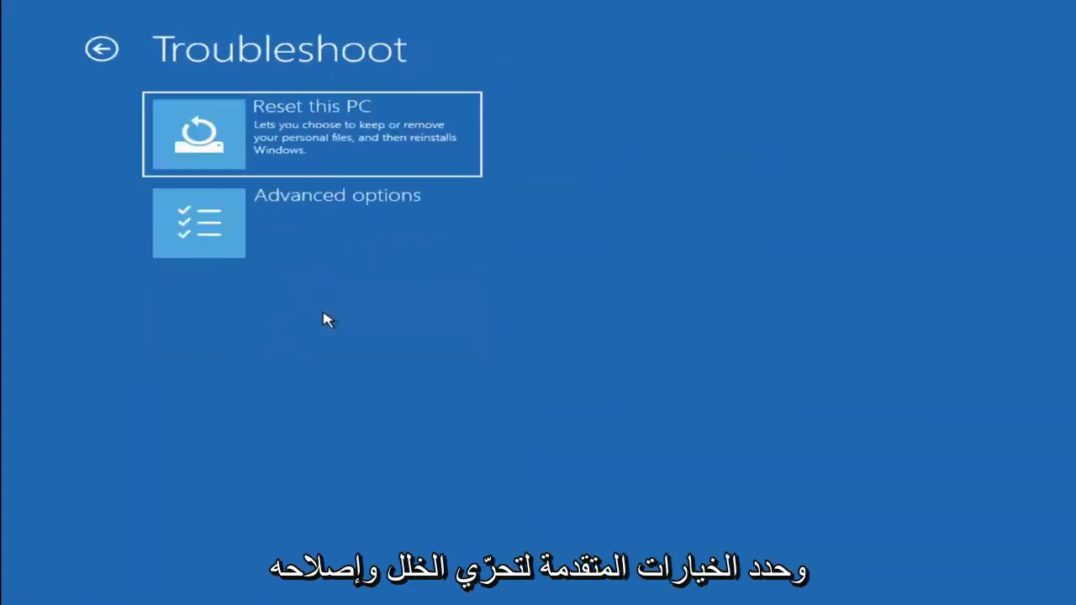
pyautogui.click(325, 233)
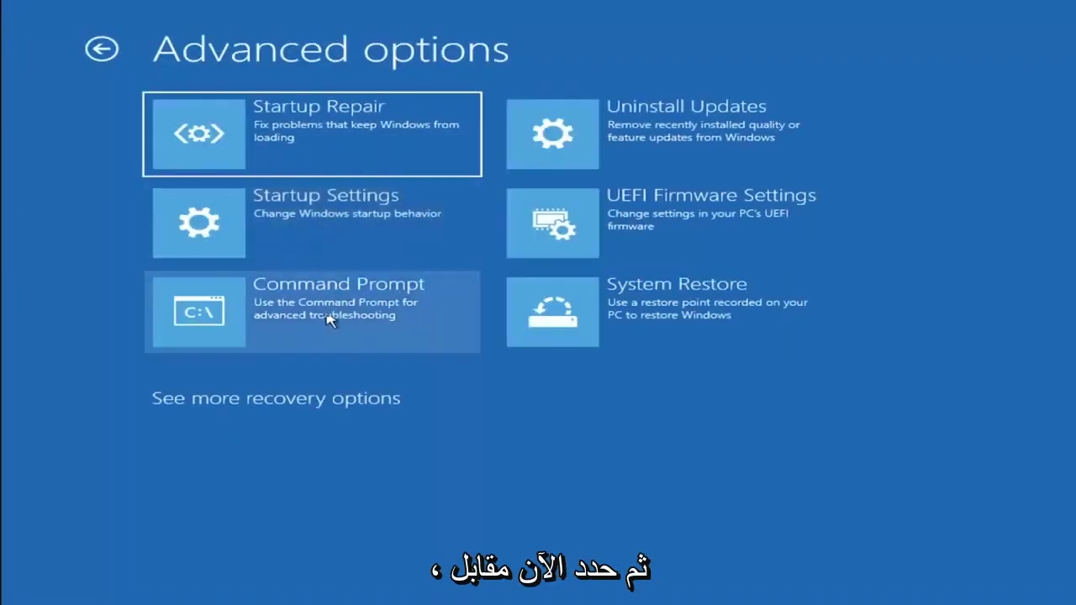
pyautogui.click(269, 320)
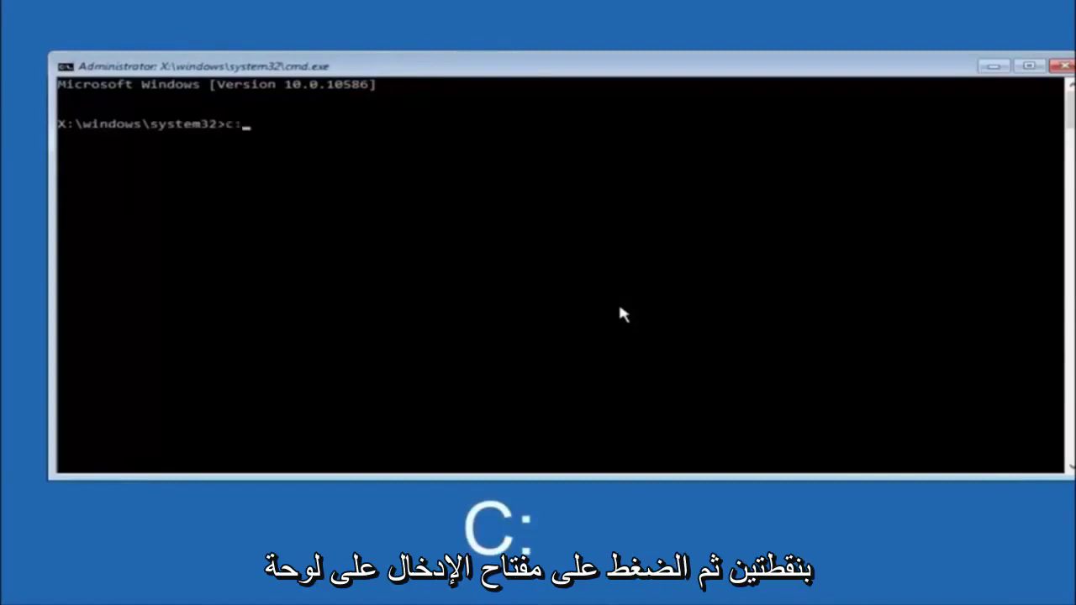
# Switch to drive C: and list its contents with dir
pyautogui.press('Return')
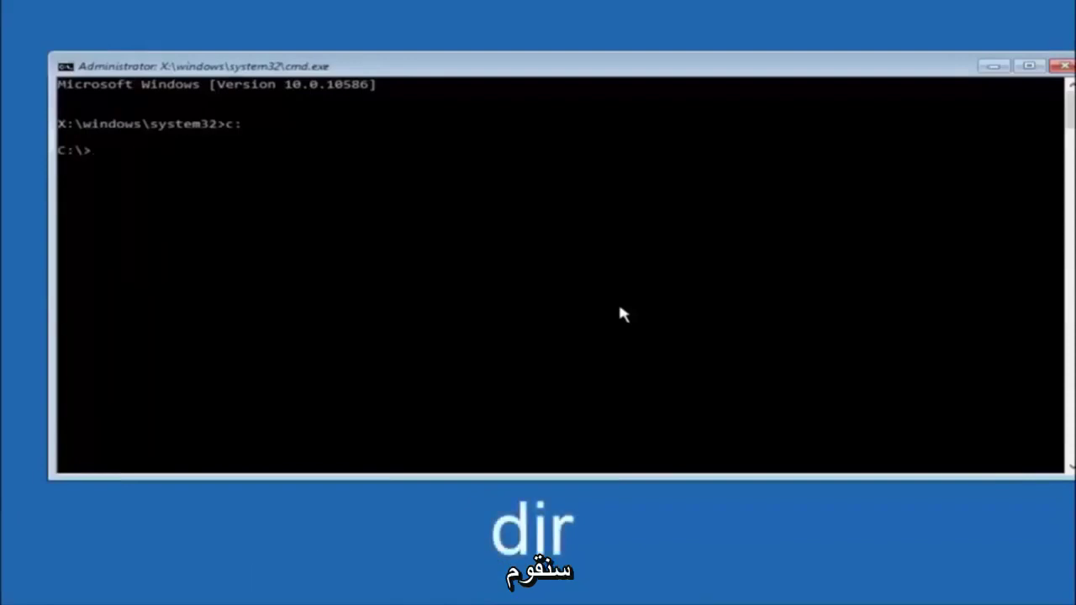
pyautogui.write('dir')
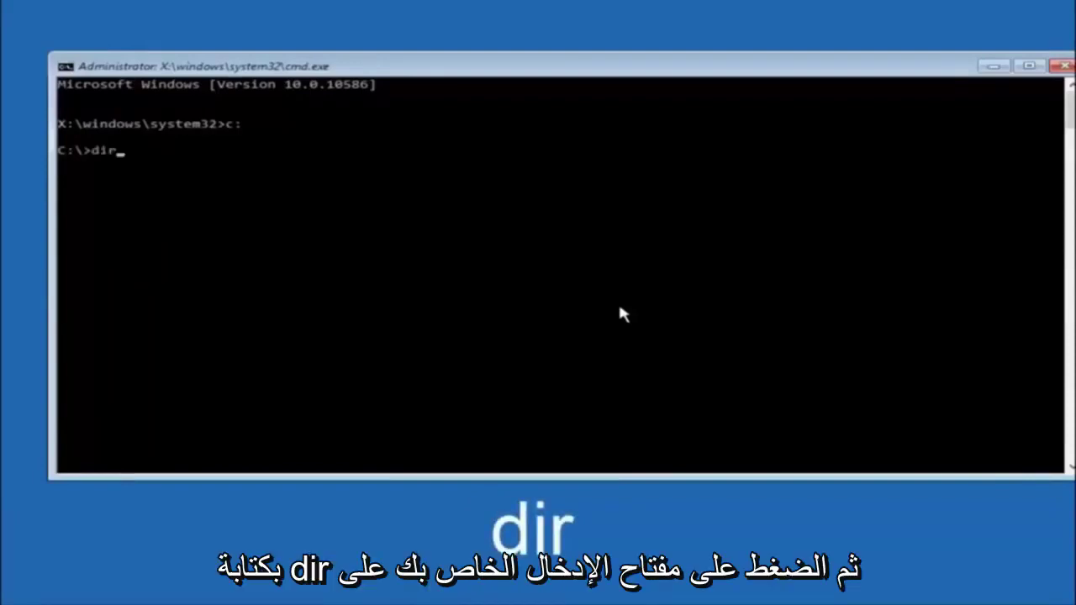
pyautogui.press('Return')
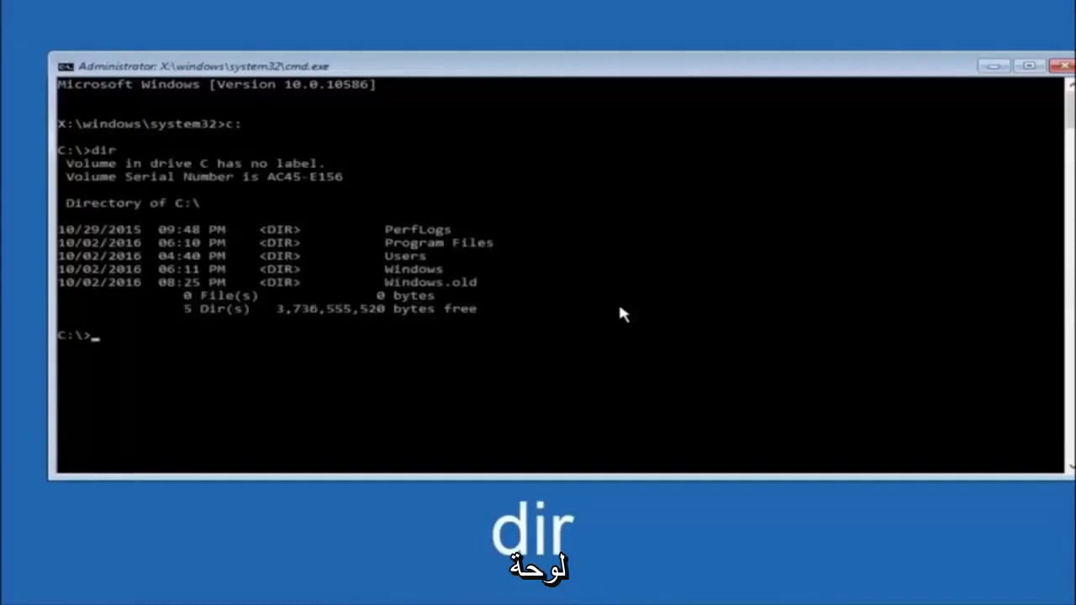
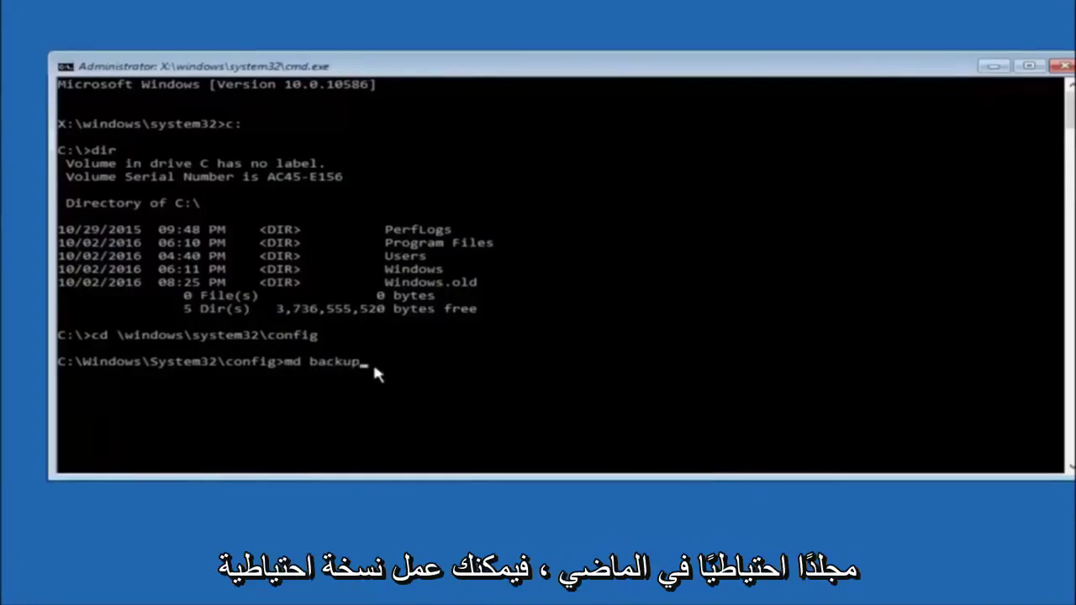
# Change to \windows\system32\config and create a folder named backup there
pyautogui.write('1')
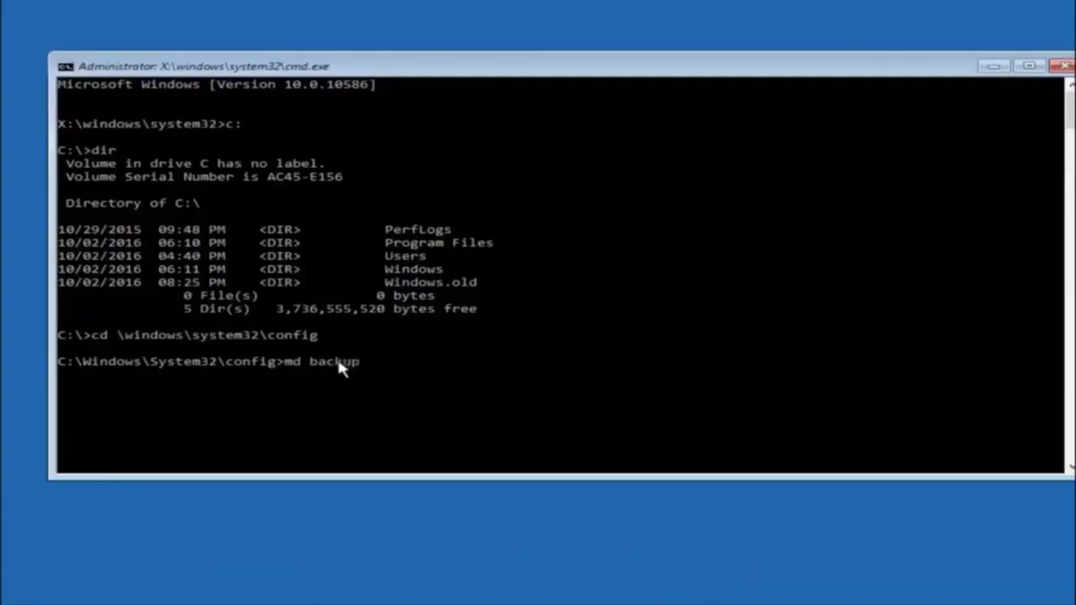
pyautogui.press('Return')
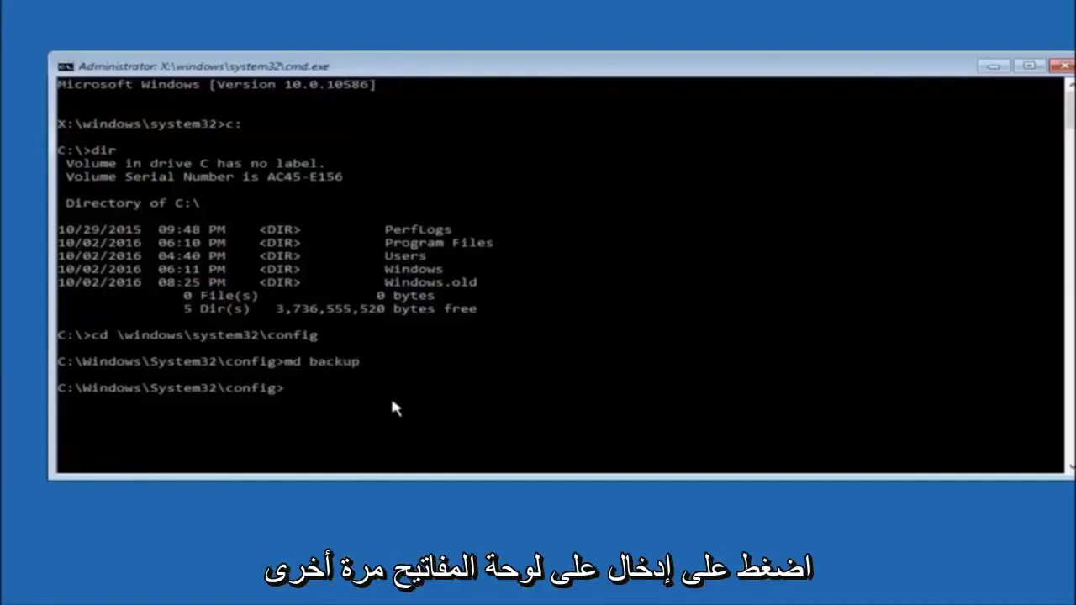
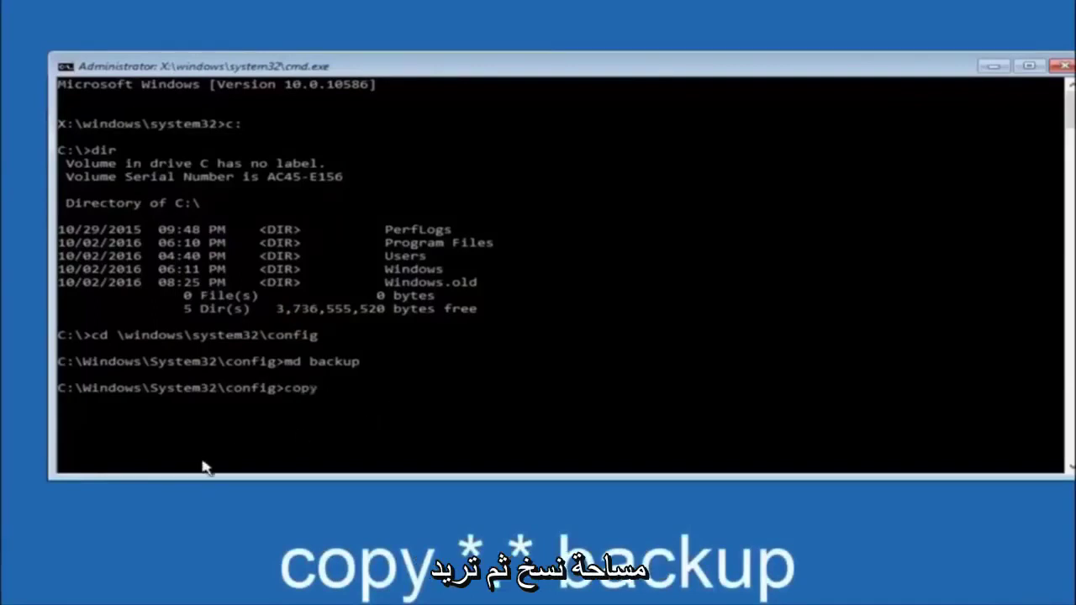
# Copy all files from the config folder into the backup folder with copy *.* backup
pyautogui.write('*')
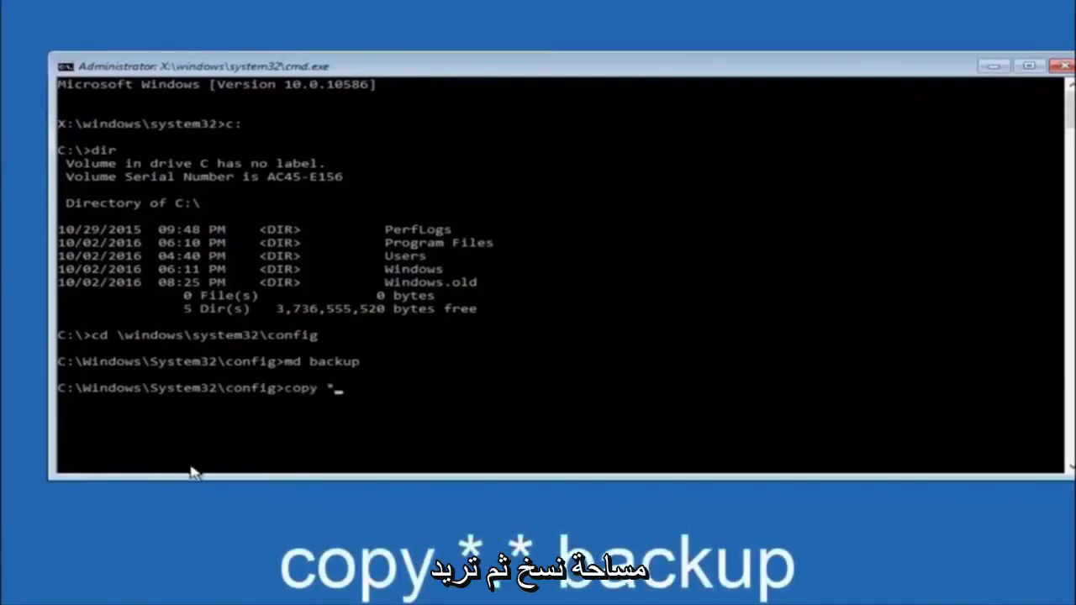
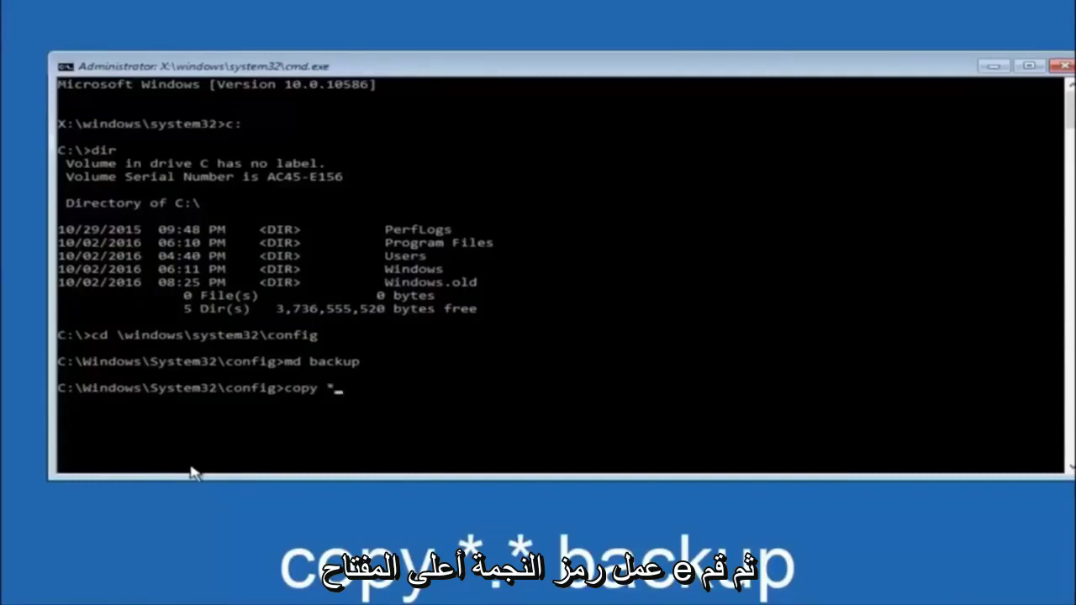
pyautogui.write('.* backup')
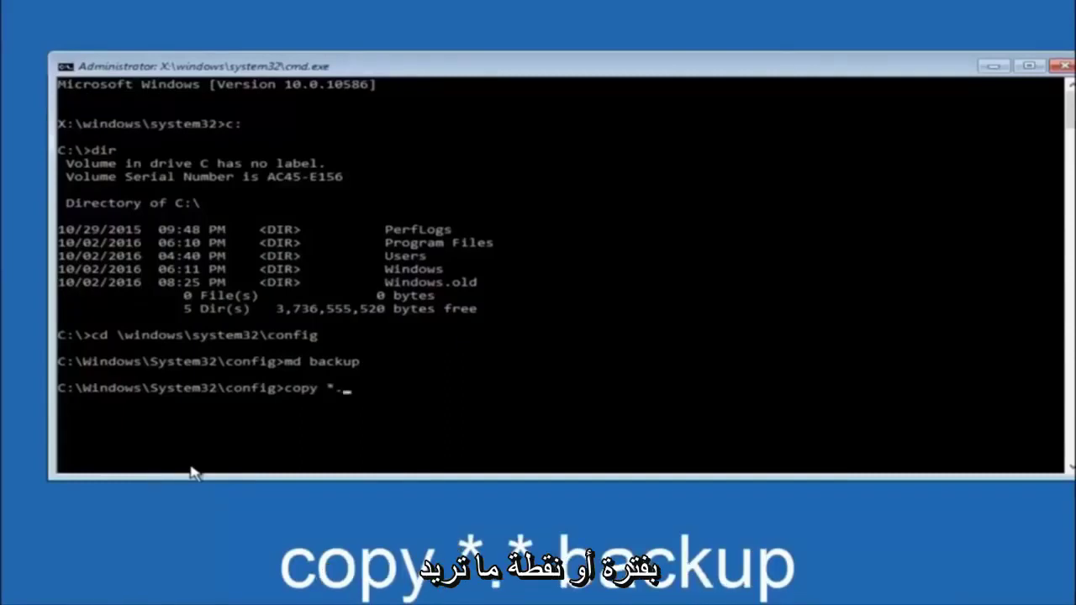
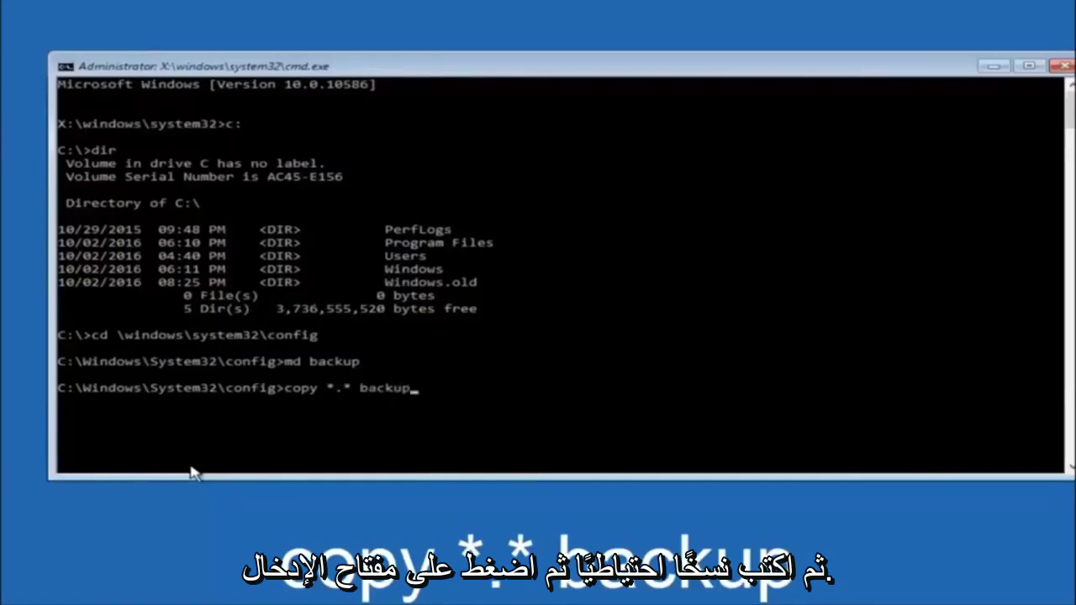
pyautogui.press('Return')
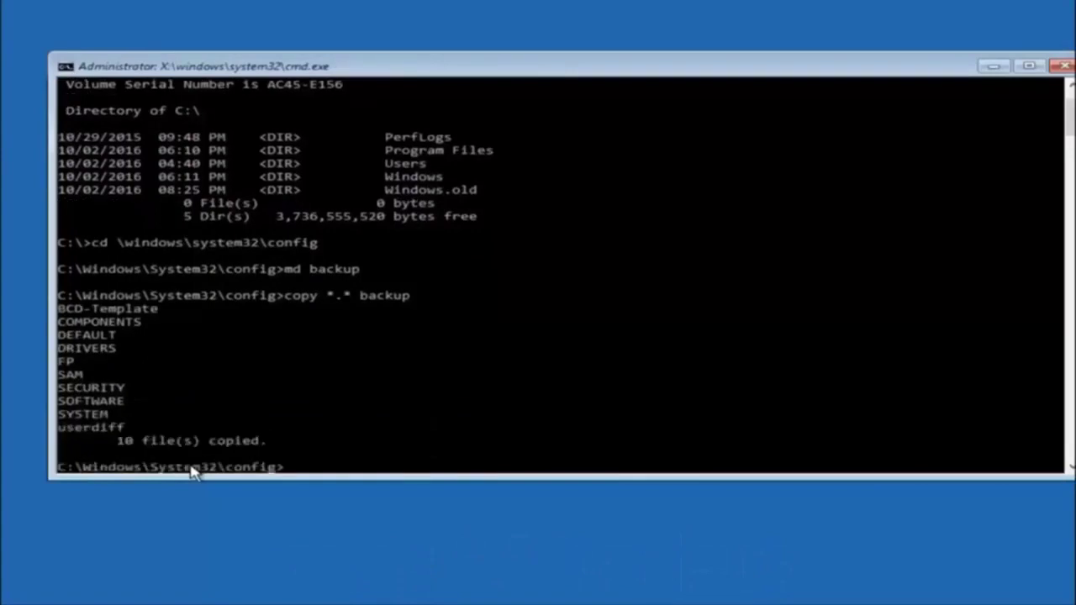
# Change to the regback folder inside config and list its contents with dir
pyautogui.write('cd')
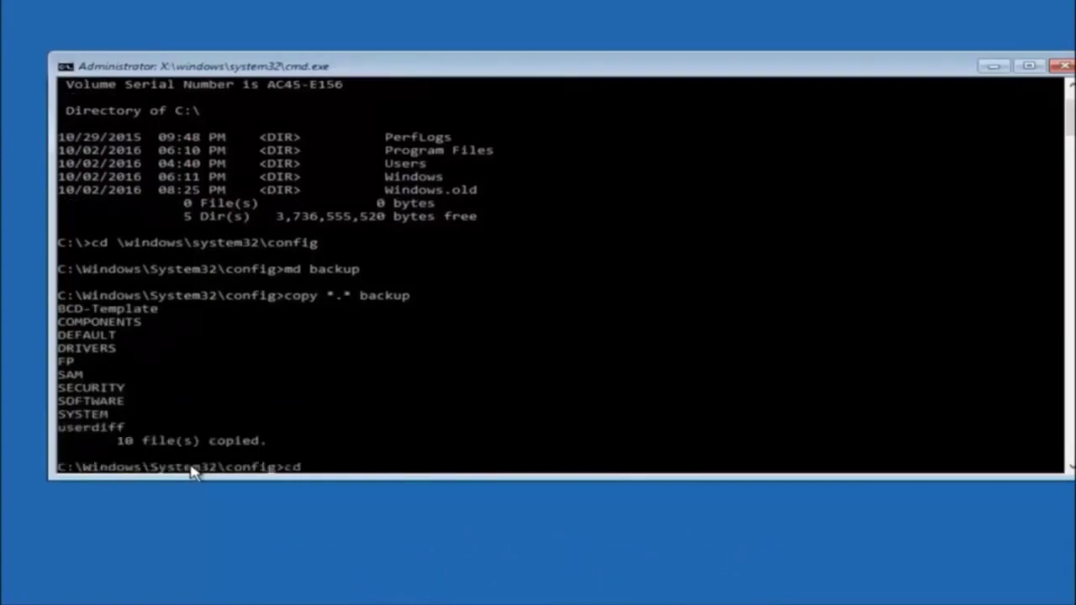
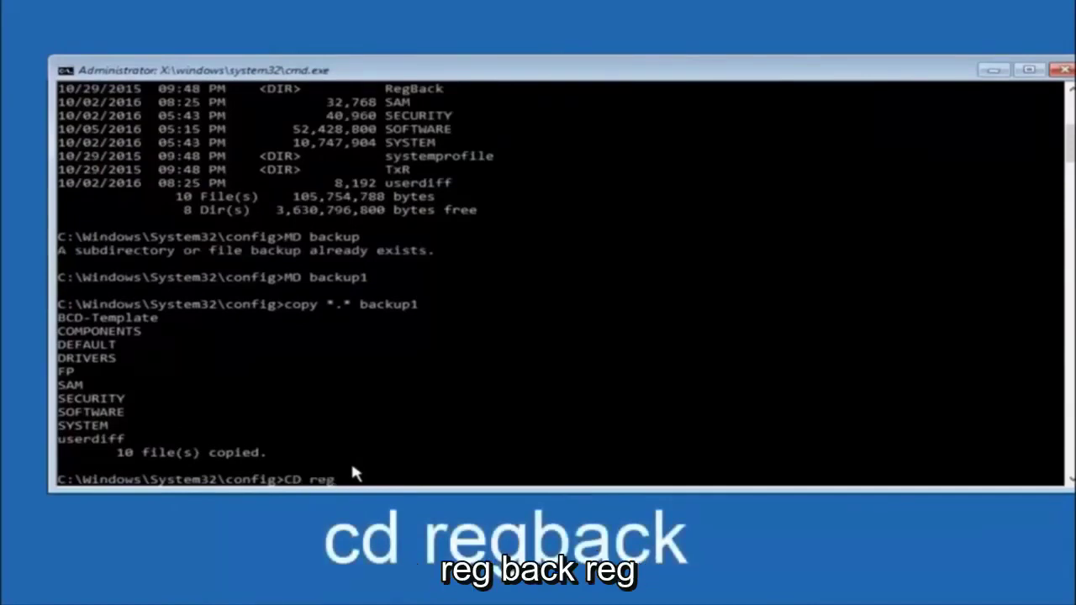
pyautogui.write('back')
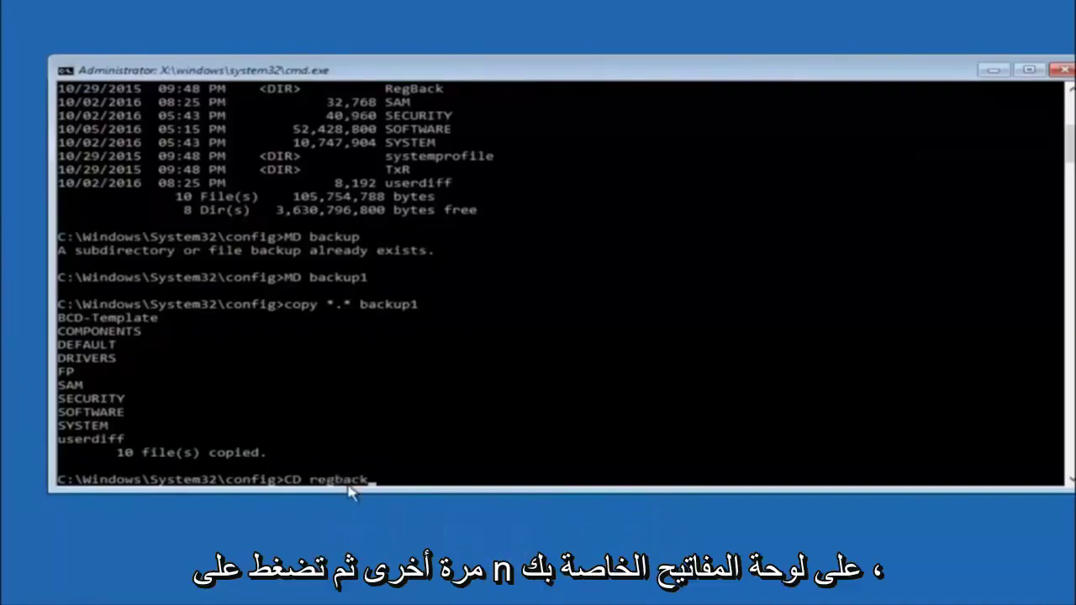
pyautogui.press('Return')
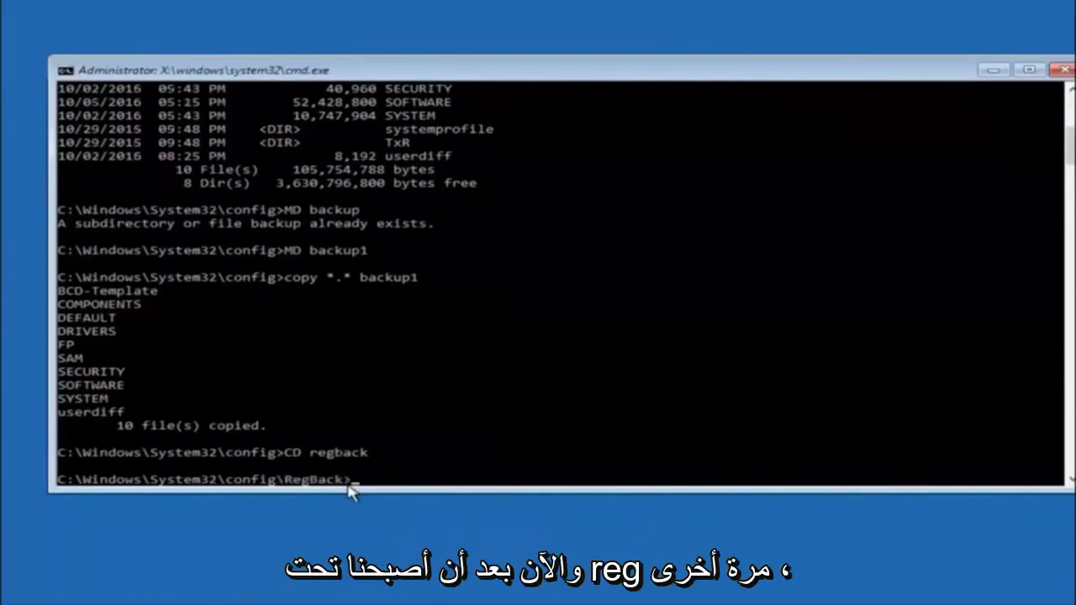
pyautogui.write('dir')
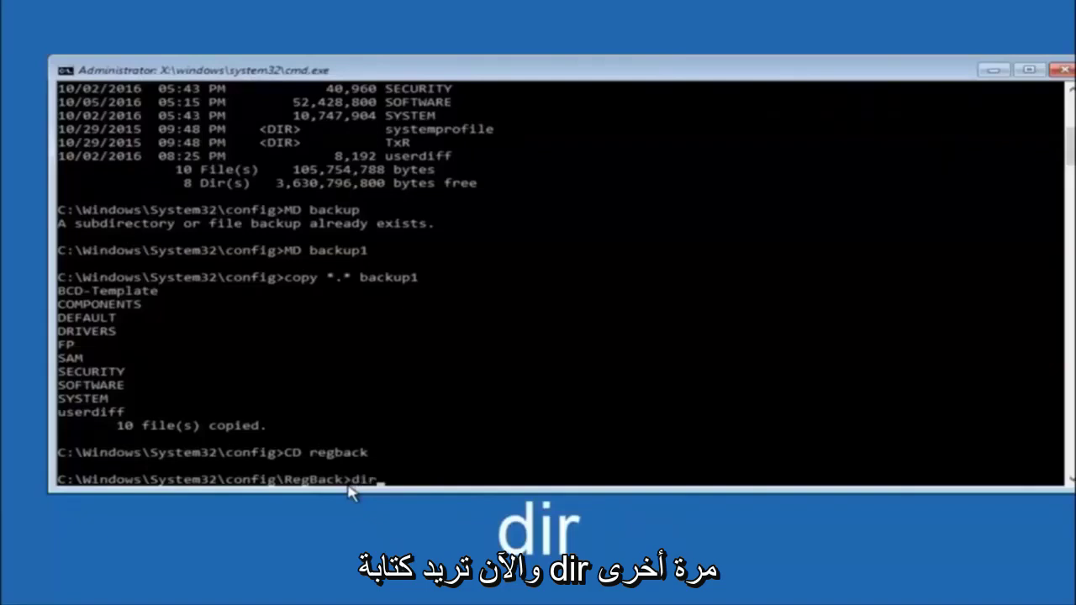
pyautogui.press('Return')
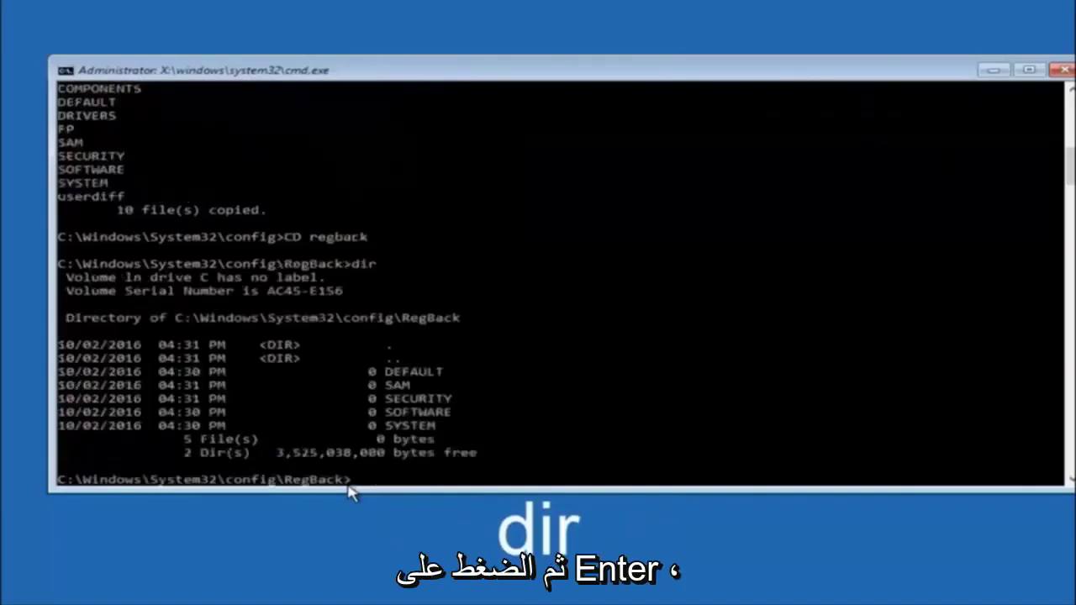
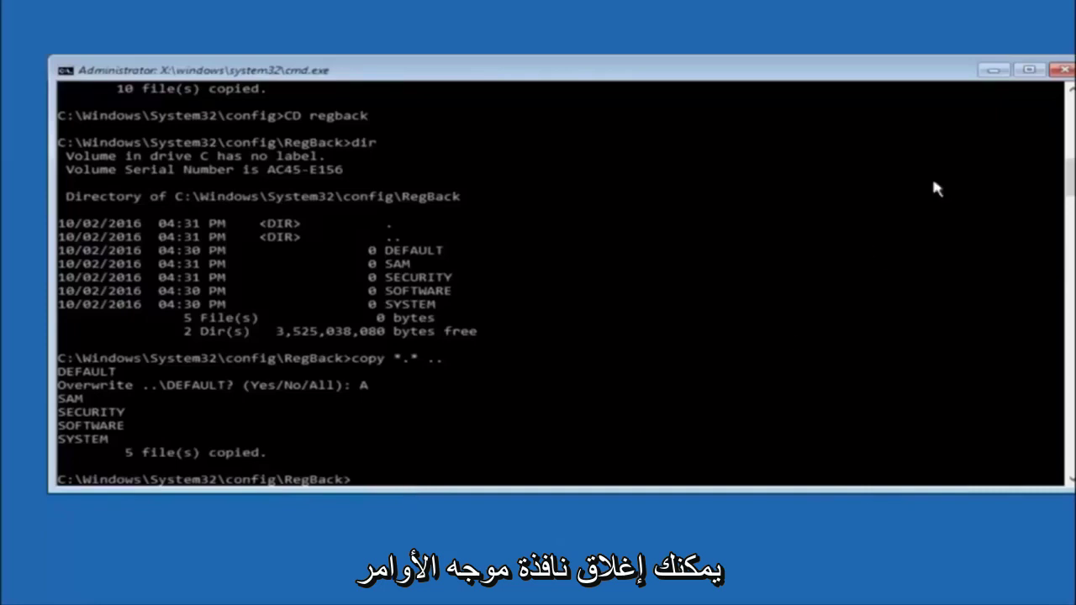
# Close the Command Prompt to return to the main recovery options
pyautogui.click(1066, 70)
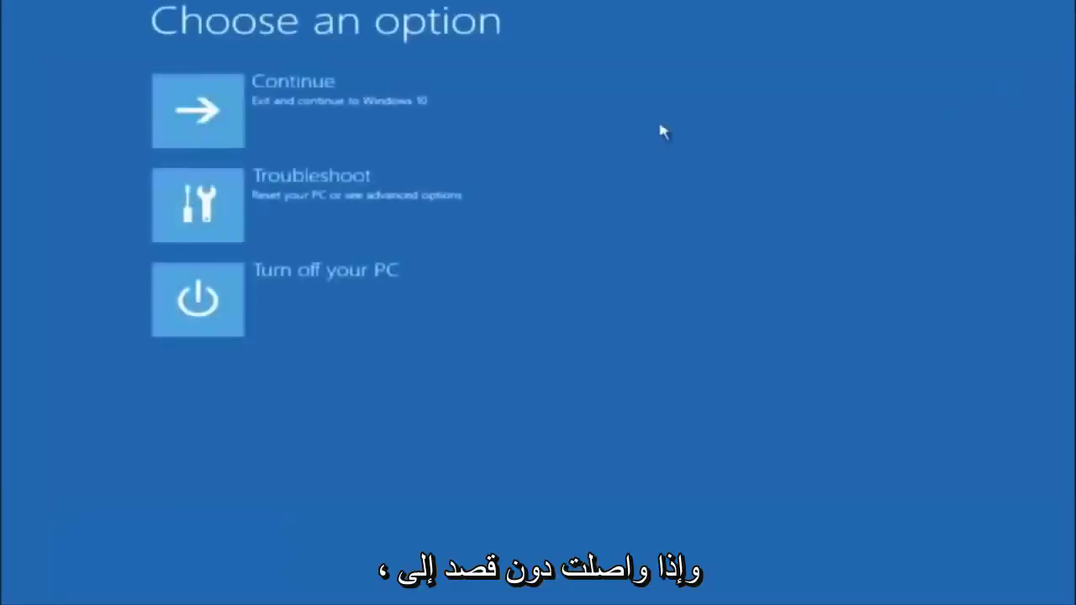